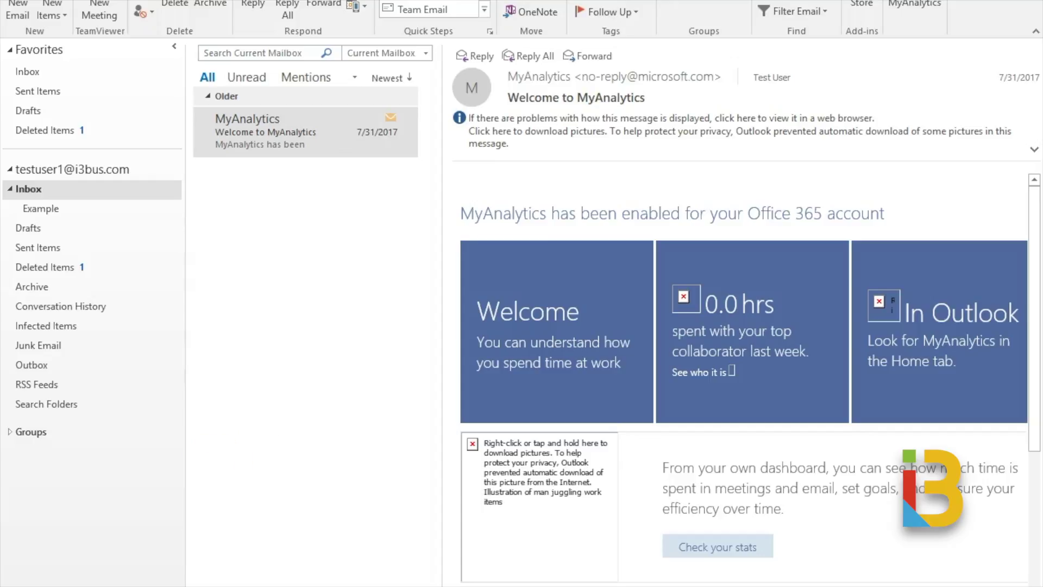
- Select the 'Welcome to MyAnalytics' message in the Inbox
left_click(304, 132)
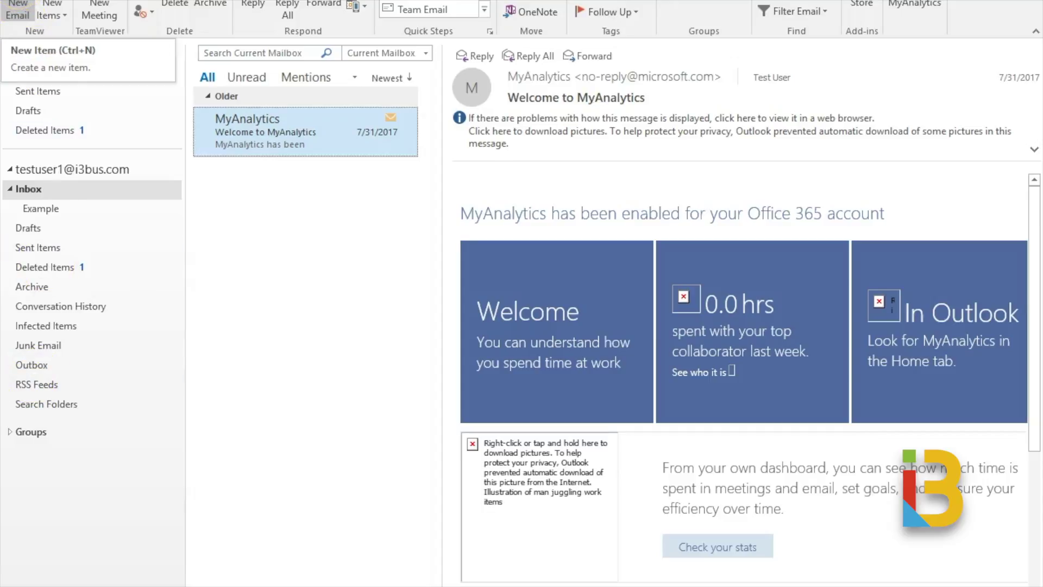
- Start a new email and open Signatures and Stationery from its Signature menu
left_click(18, 11)
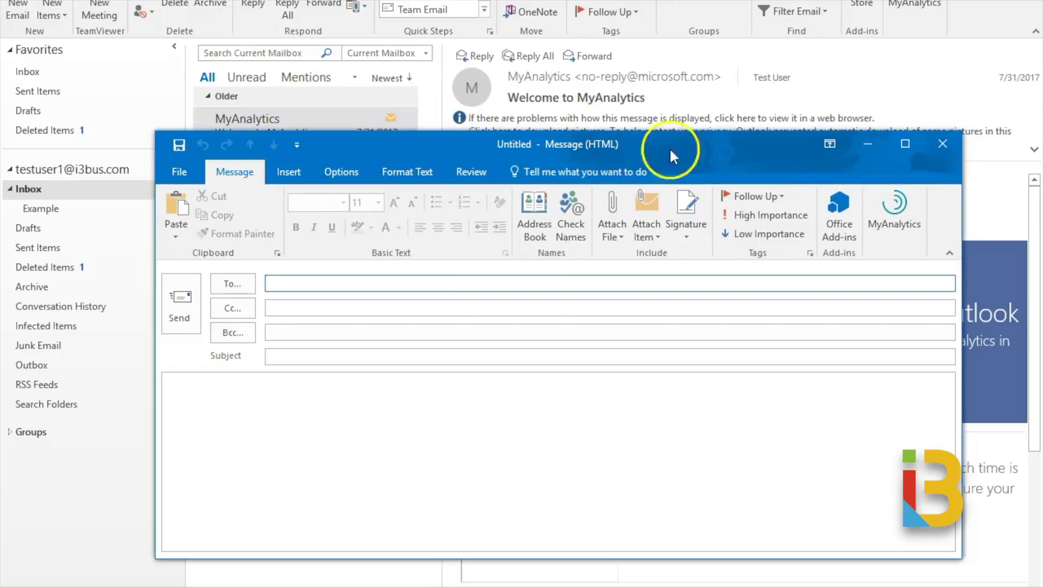
left_click(686, 232)
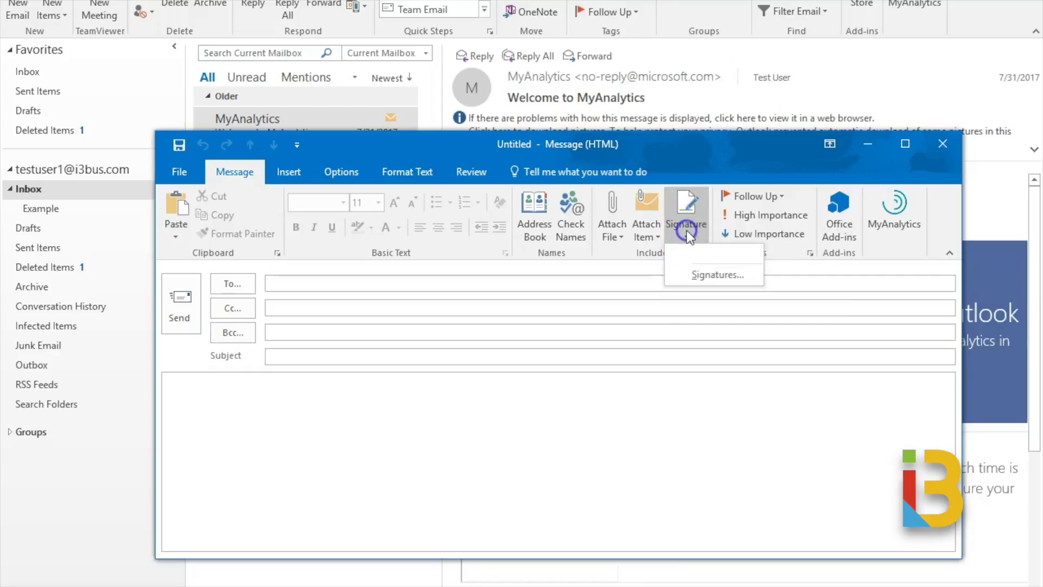
left_click(702, 275)
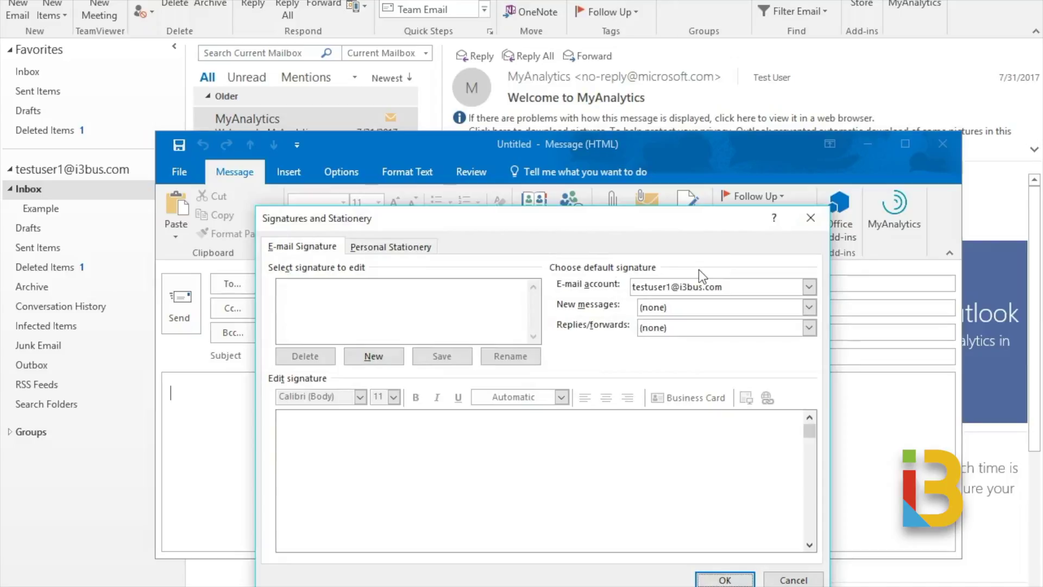
- Create 'Signature 1' and paste the prepared name, title, phone and links block into it
left_click(389, 363)
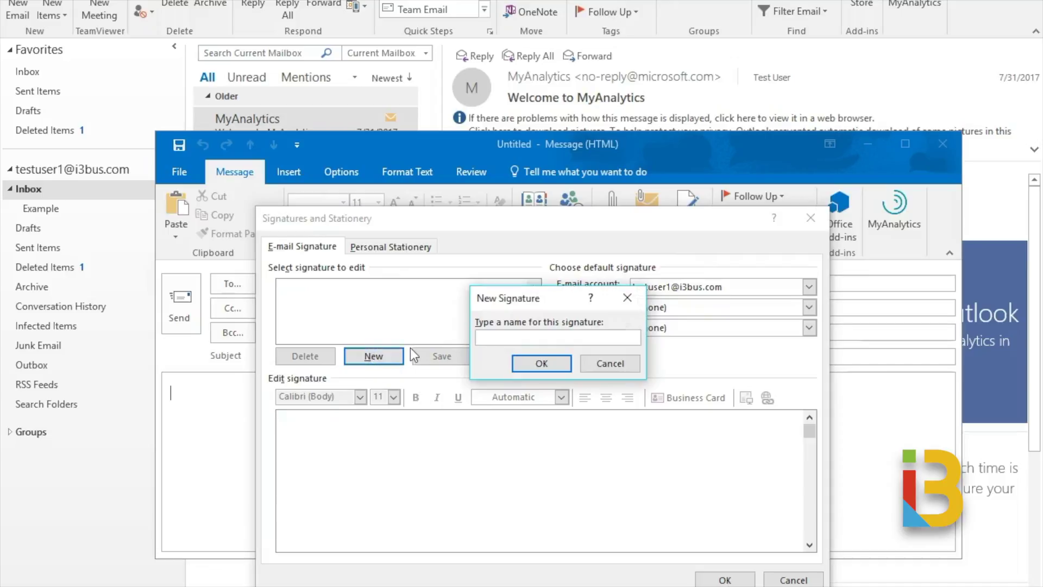
type("Signature 1")
left_click(571, 369)
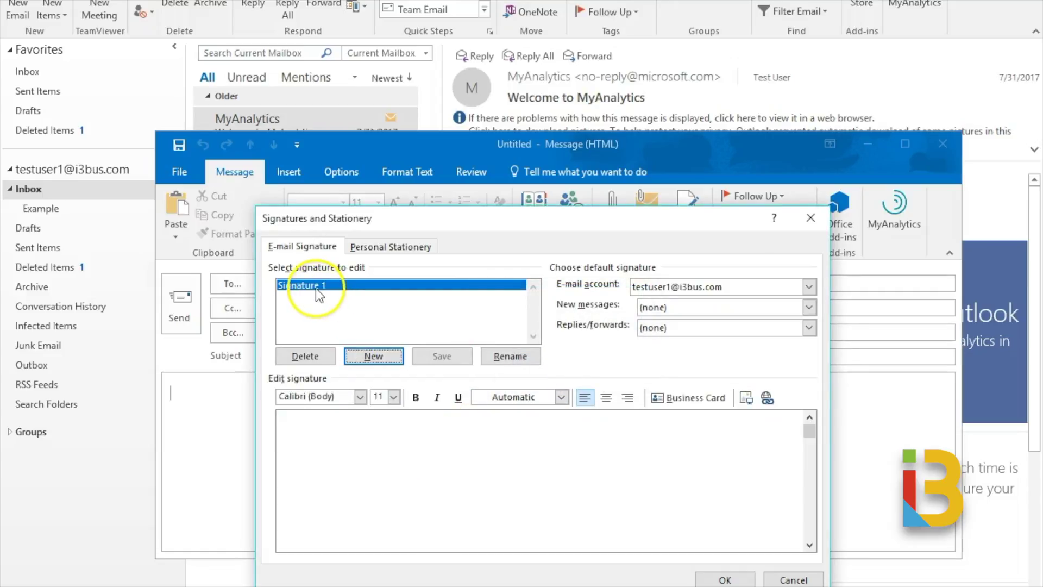
left_click(316, 438)
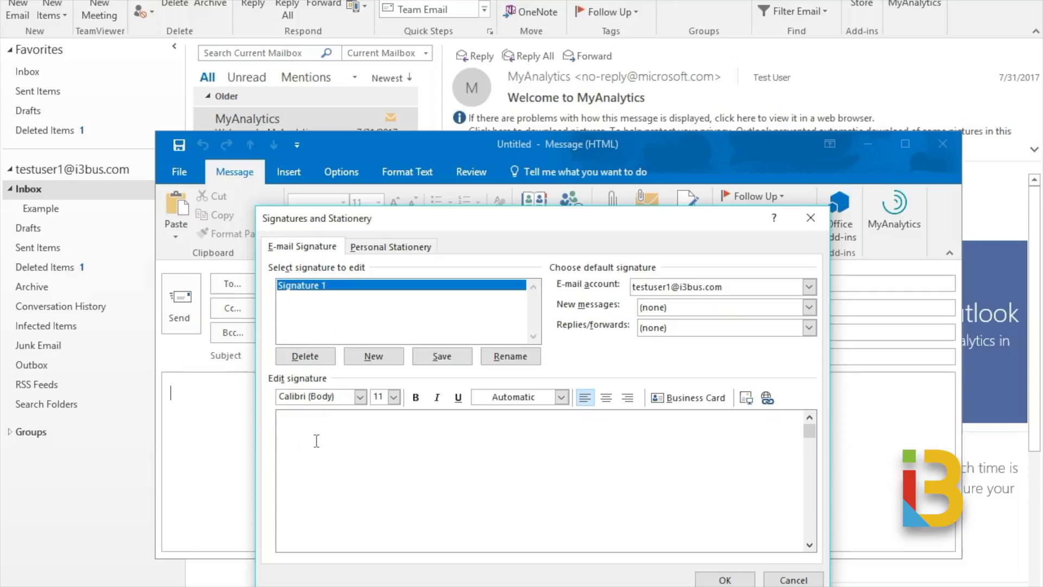
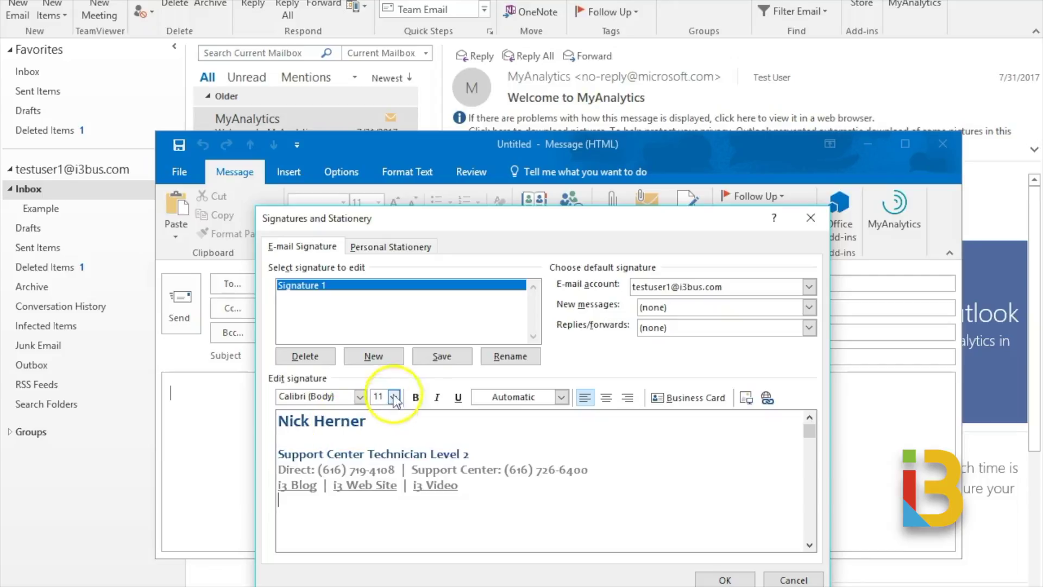
- Save Signature 1 as the new-message default, with replies/forwards left at (none)
left_click(456, 357)
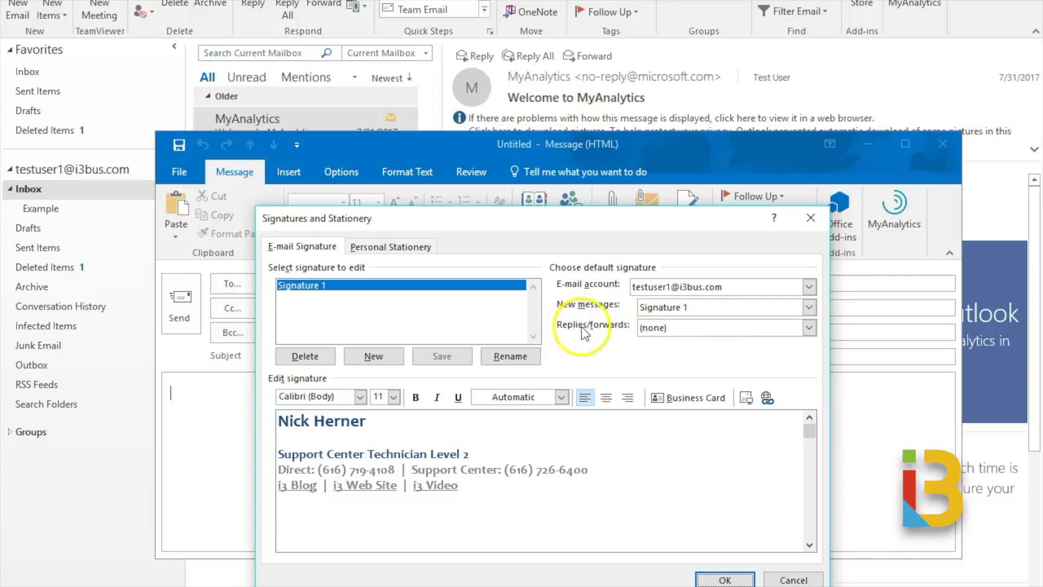
left_click(652, 328)
left_click(665, 351)
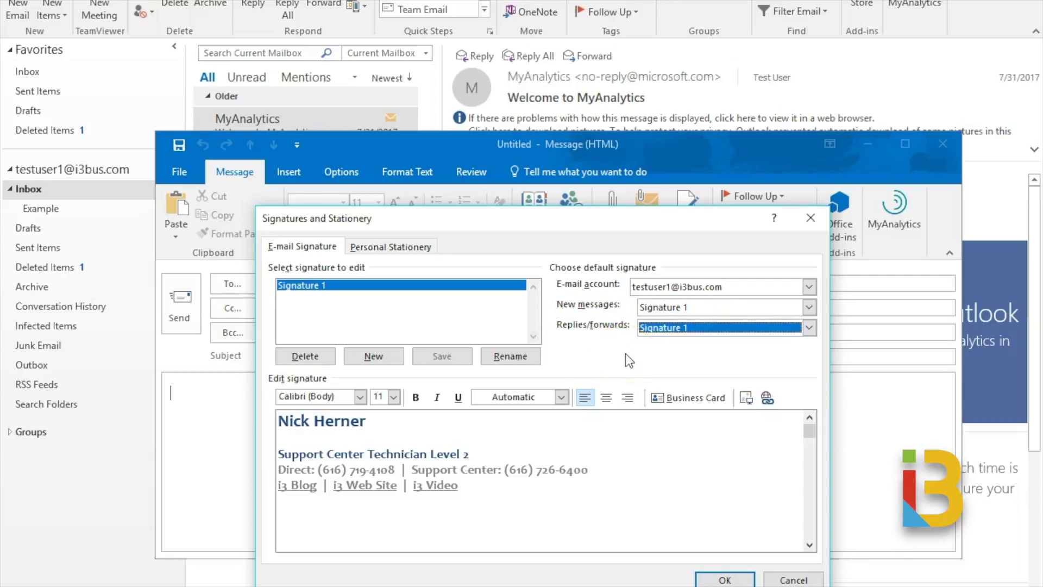
left_click(659, 329)
left_click(663, 339)
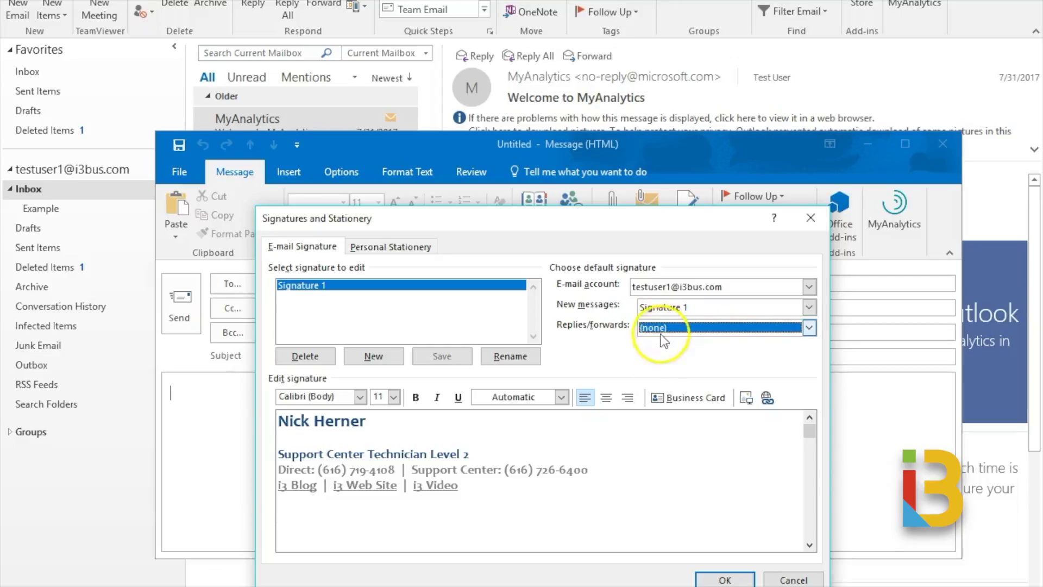
left_click(725, 579)
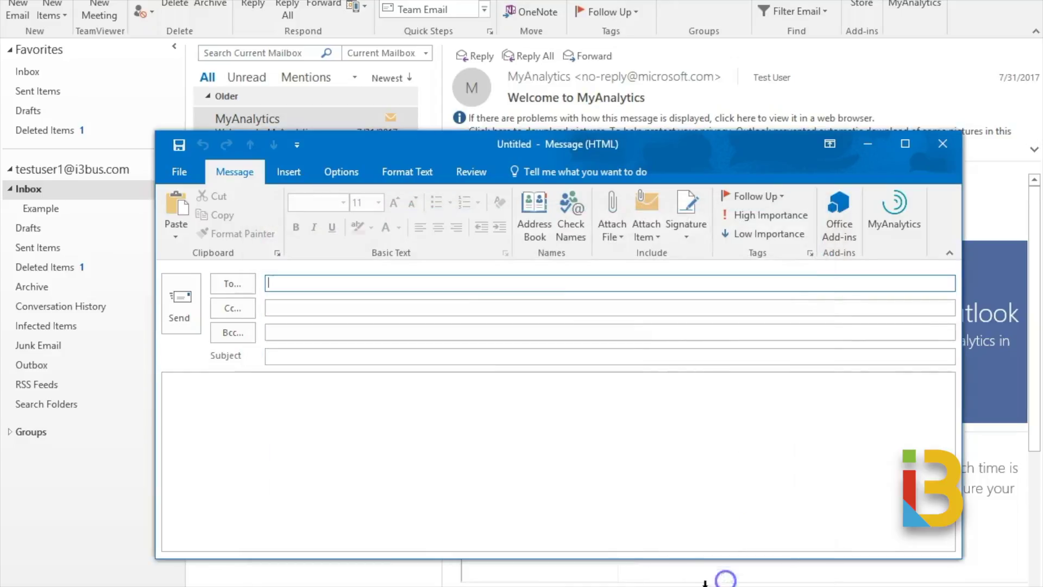
- Close the blank draft, check a new email auto-inserts Signature 1, then close it unsent
left_click(942, 146)
left_click(20, 9)
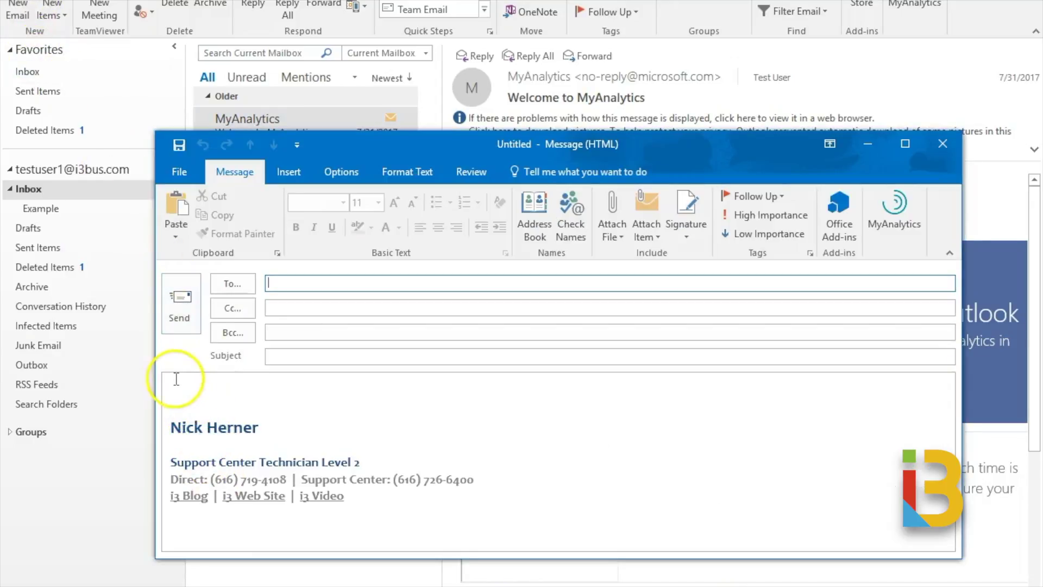
mouse_move(174, 377)
left_mouse_down()
mouse_move(214, 426)
mouse_move(384, 495)
left_mouse_up()
left_click(233, 393)
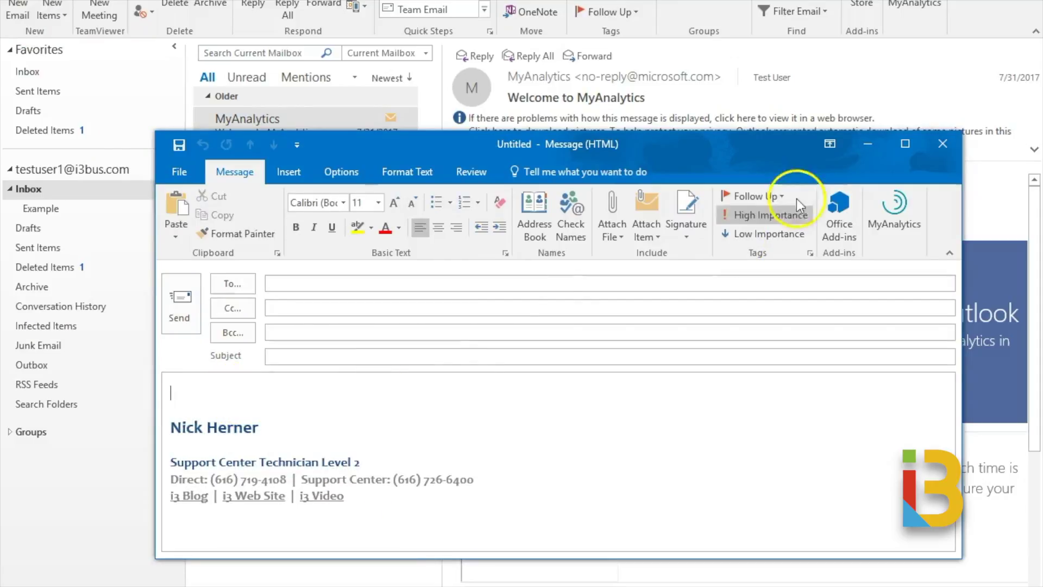
left_click(944, 144)
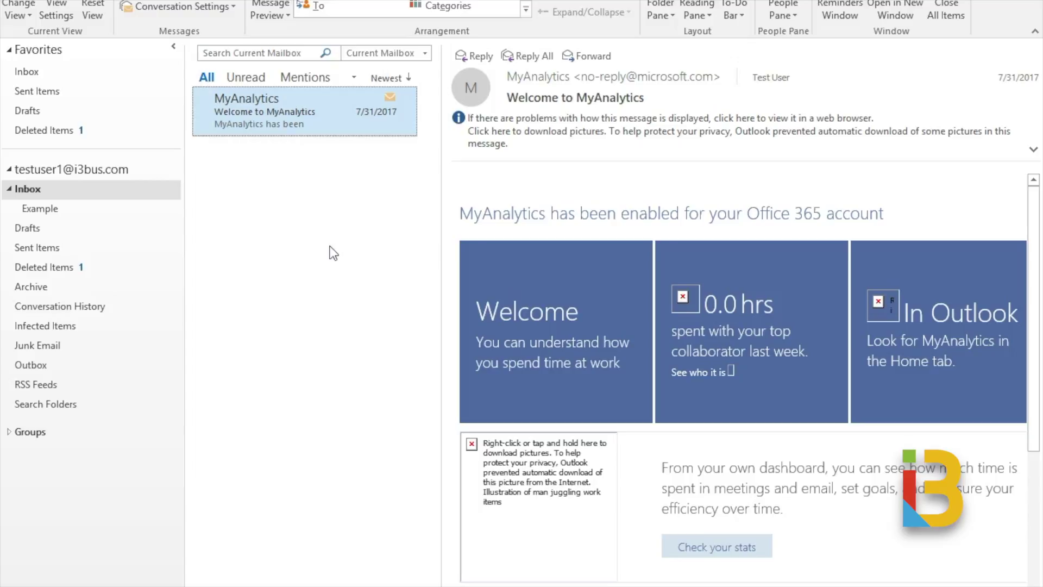
- Turn off Show as Conversations for all mailboxes, leaving the list sorted newest first
left_click(408, 79)
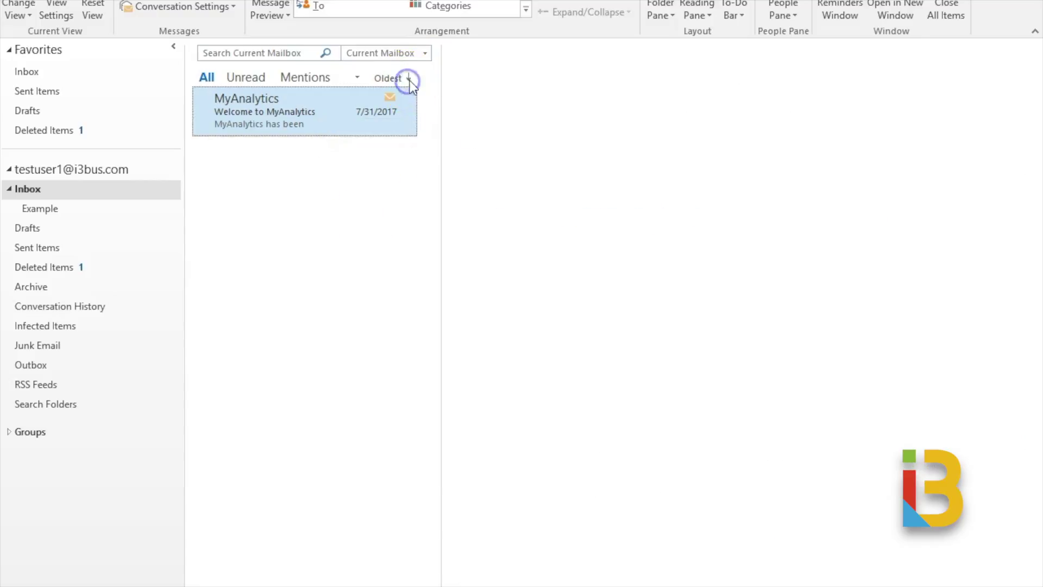
left_click(396, 80)
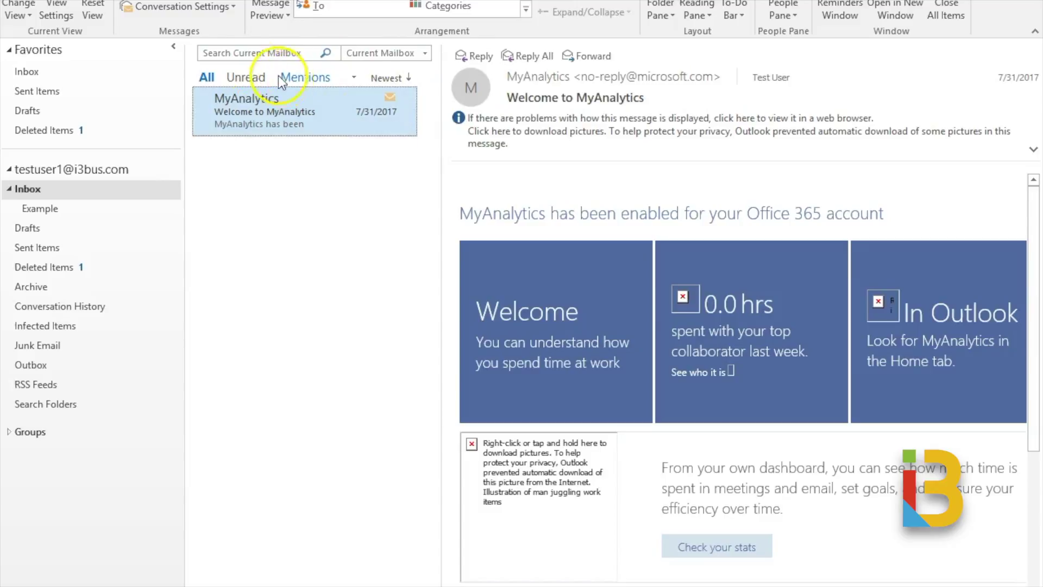
left_click(134, 2)
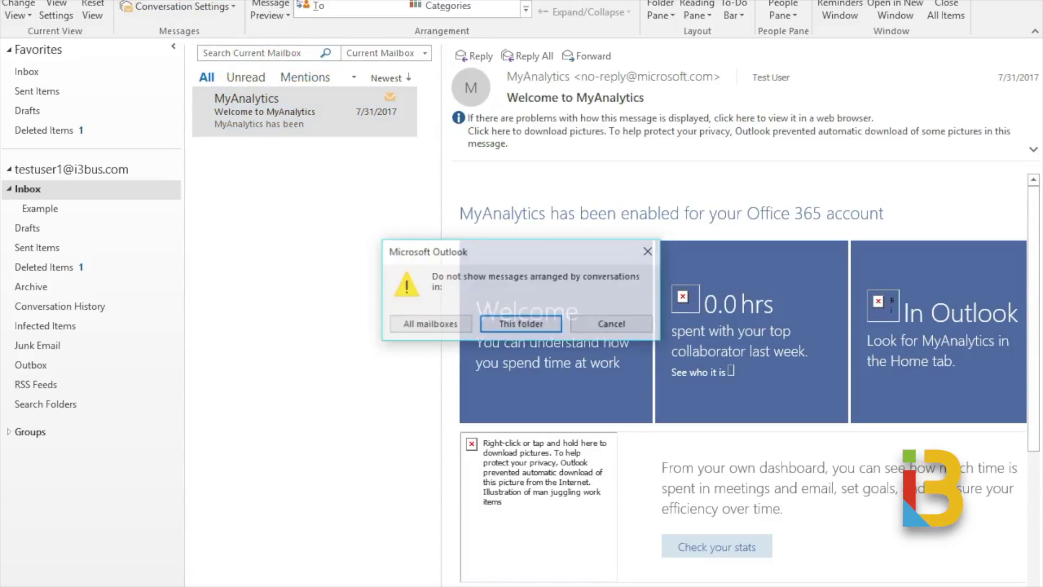
left_click(436, 326)
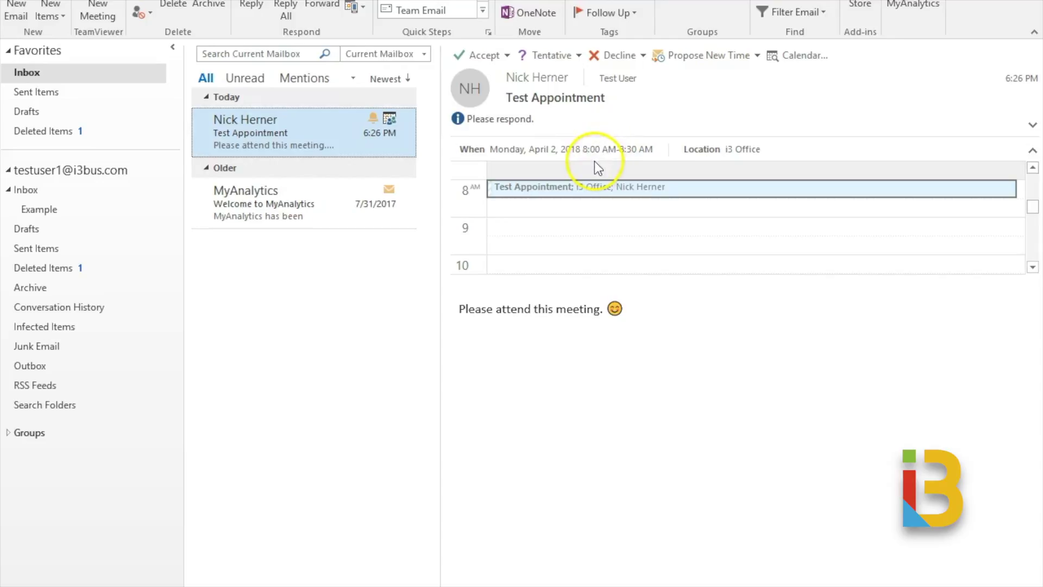
- Accept the Test Appointment meeting request after comparing the Accept and Decline options
left_click(500, 56)
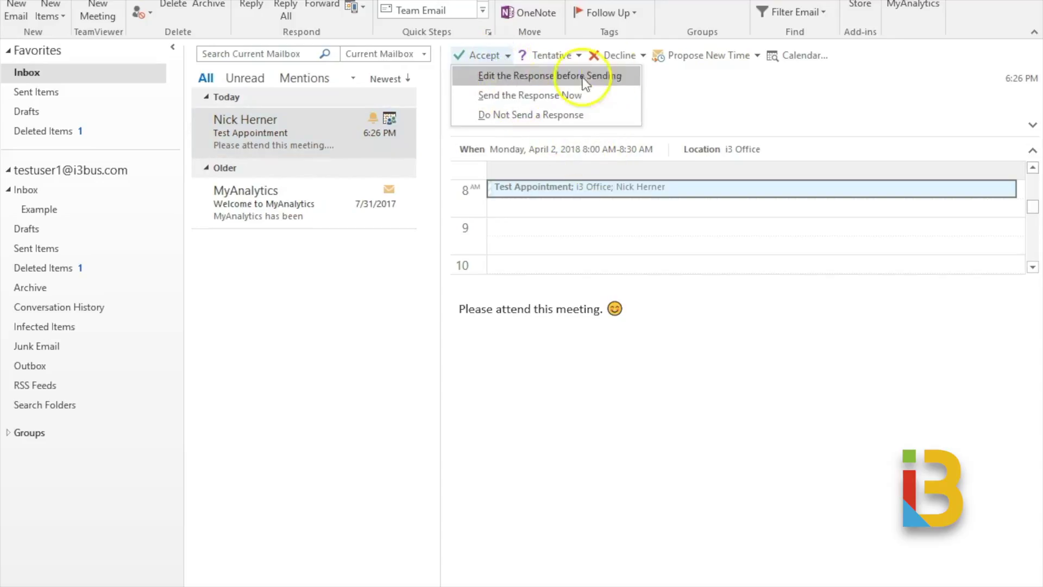
left_click(620, 55)
left_click(490, 56)
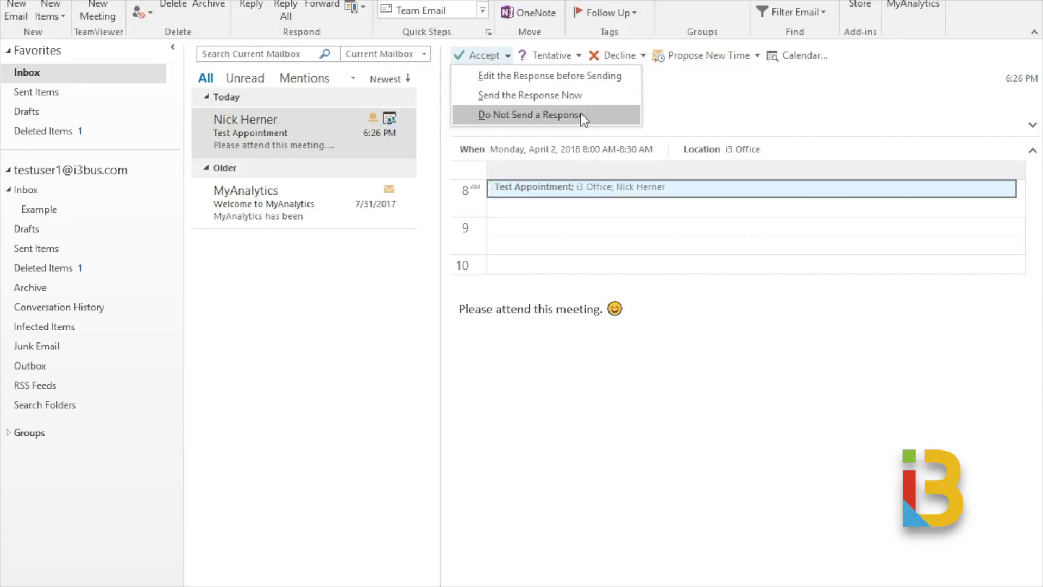
left_click(555, 96)
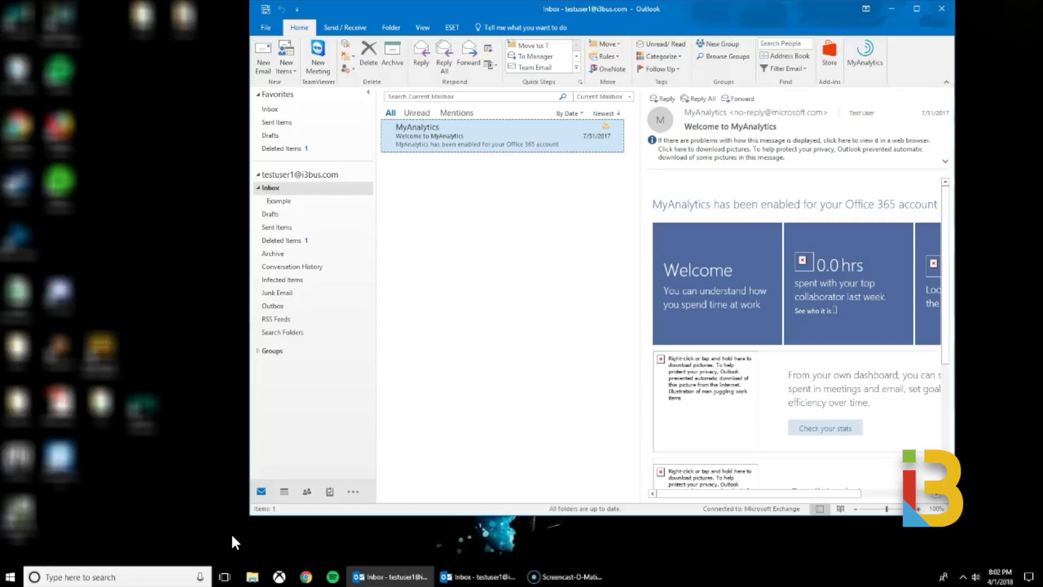
left_click(266, 51)
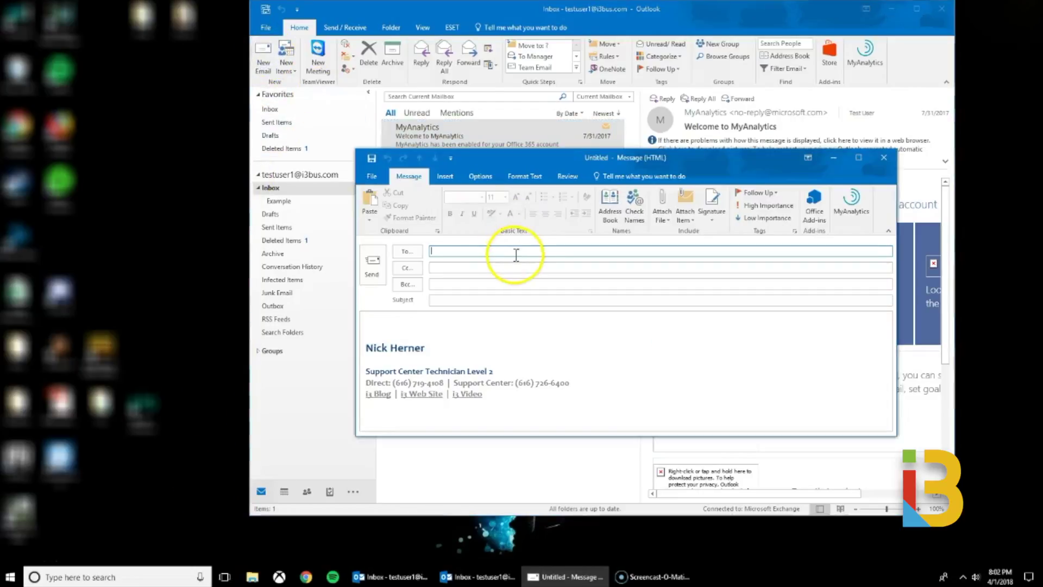
key("Return")
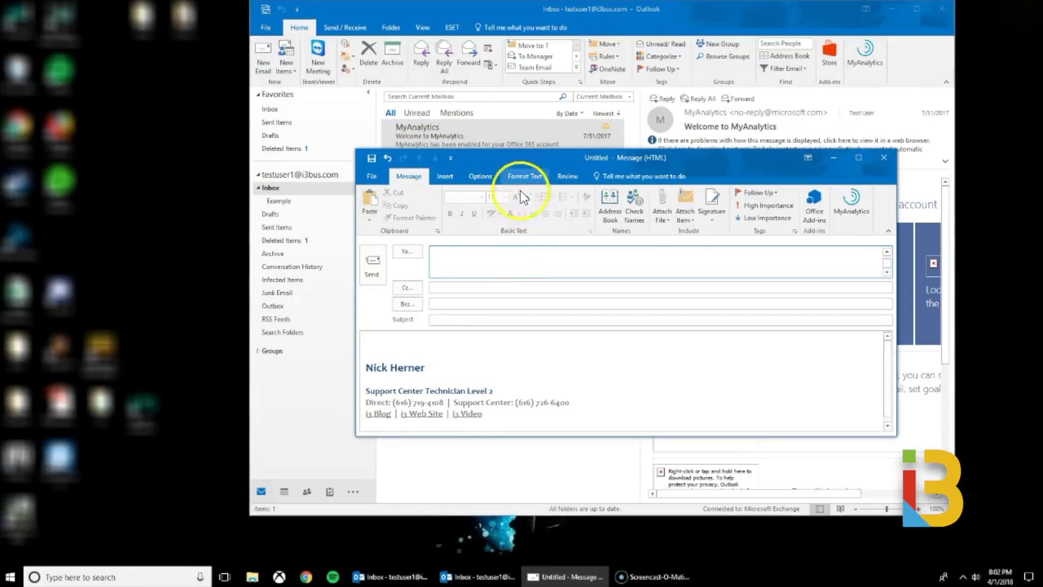
left_click(413, 342)
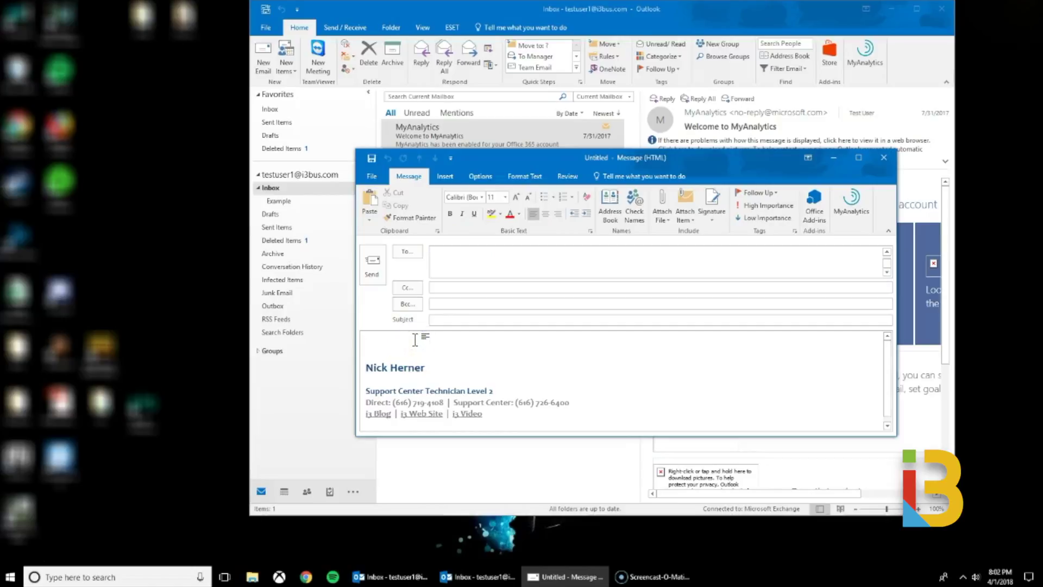
type("fdkjsafjsklda")
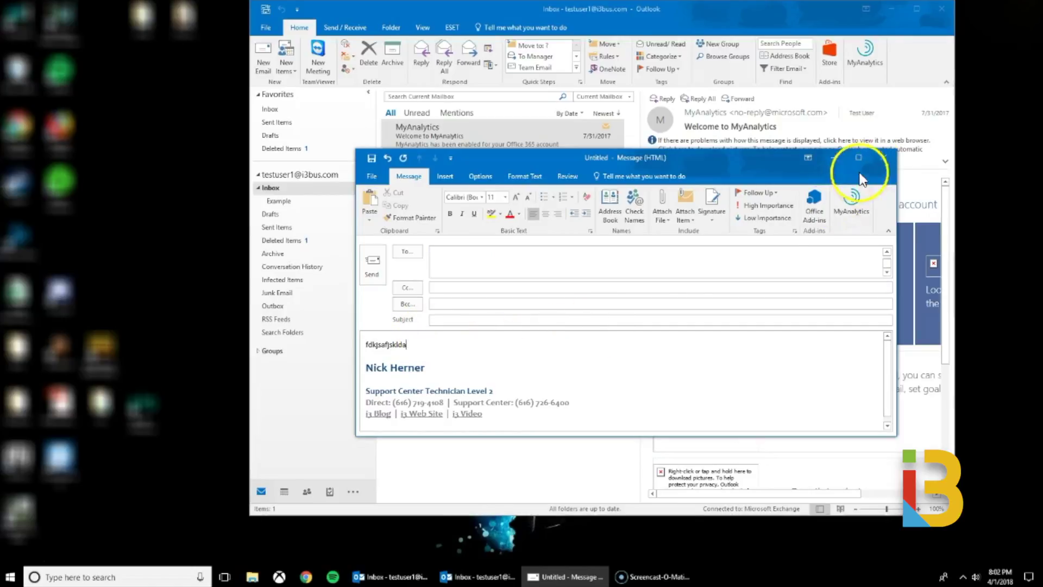
left_click(884, 158)
left_click(542, 315)
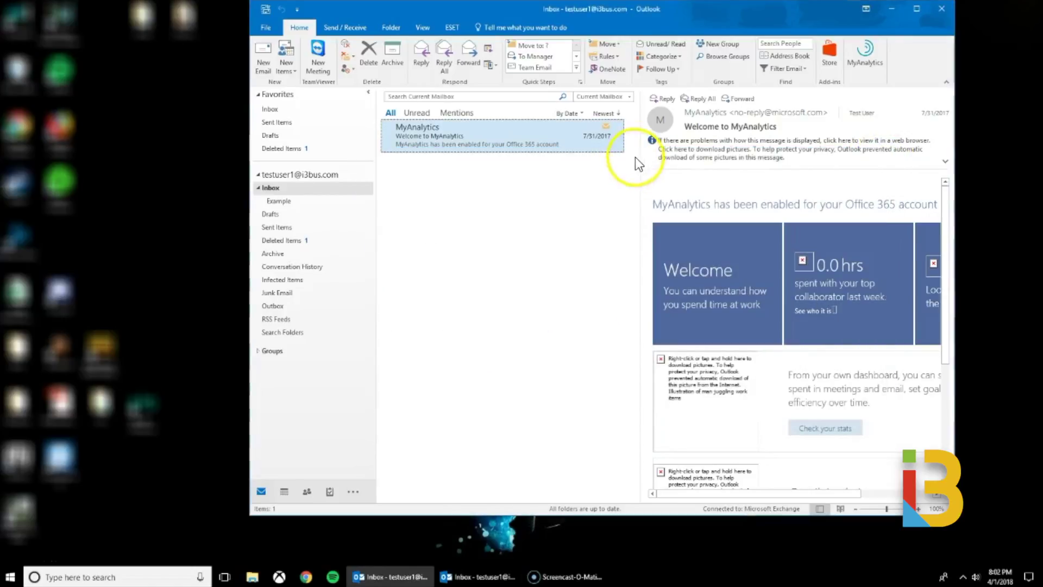
left_click_drag(638, 151, 547, 151)
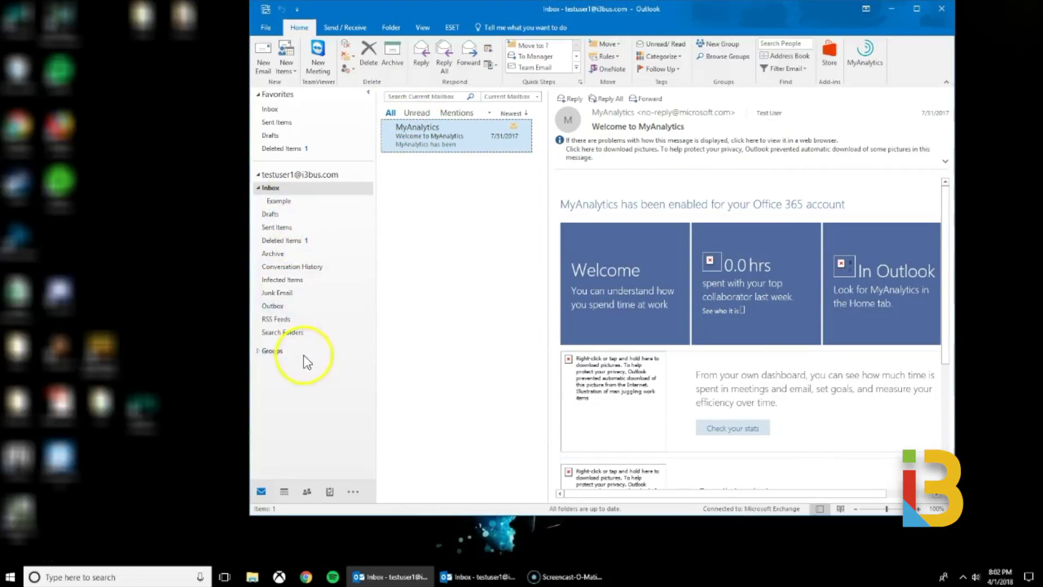
left_click_drag(545, 228, 637, 228)
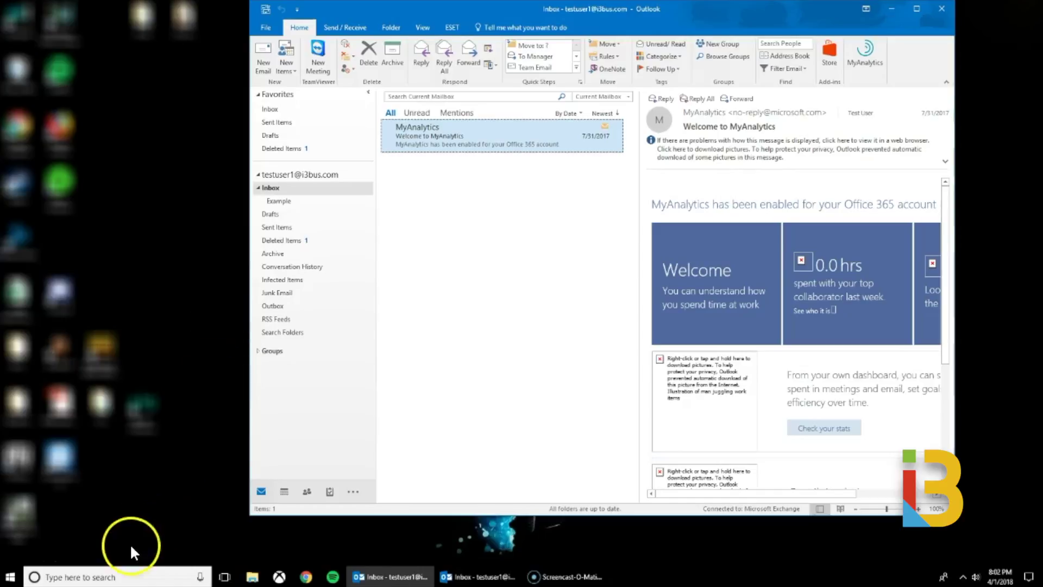
- Enter 'outlook.exe /resetnavpane' in the Windows taskbar search
left_click(132, 577)
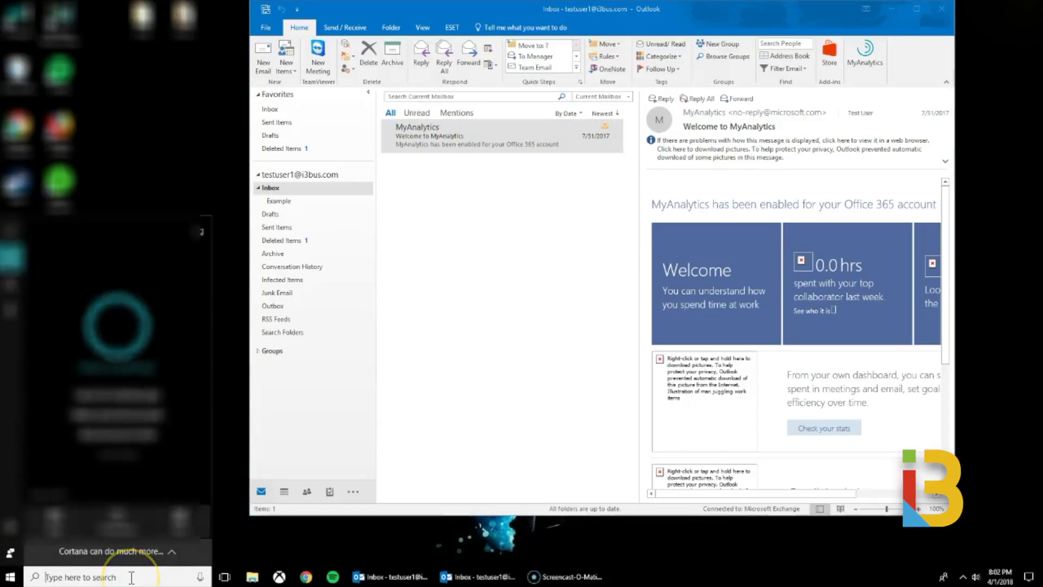
type("outlook.exe")
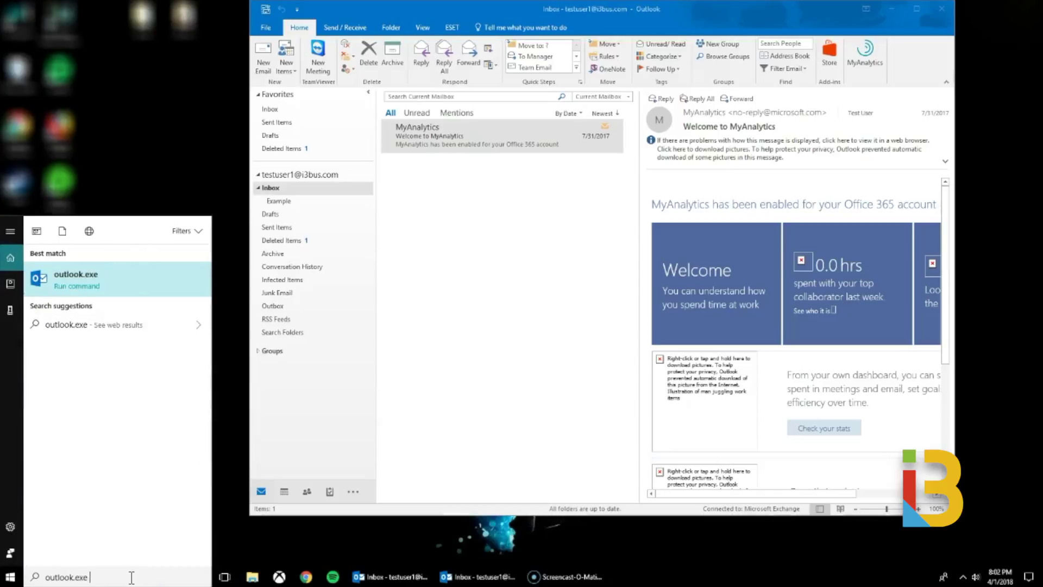
type(" /resetnavpane")
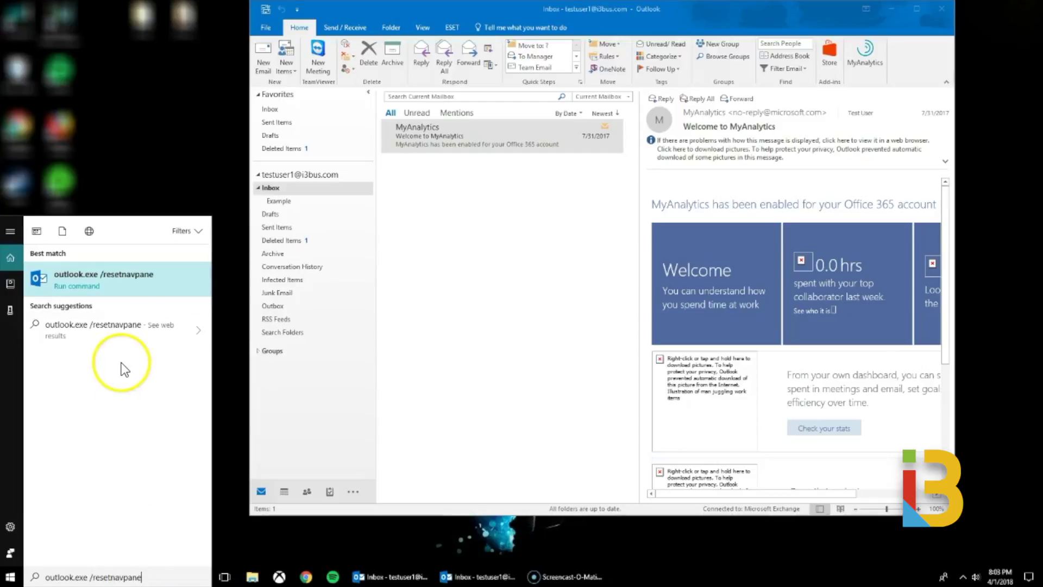
- Run outlook.exe /resetnavpane to relaunch Outlook with a reset navigation pane
left_click(145, 276)
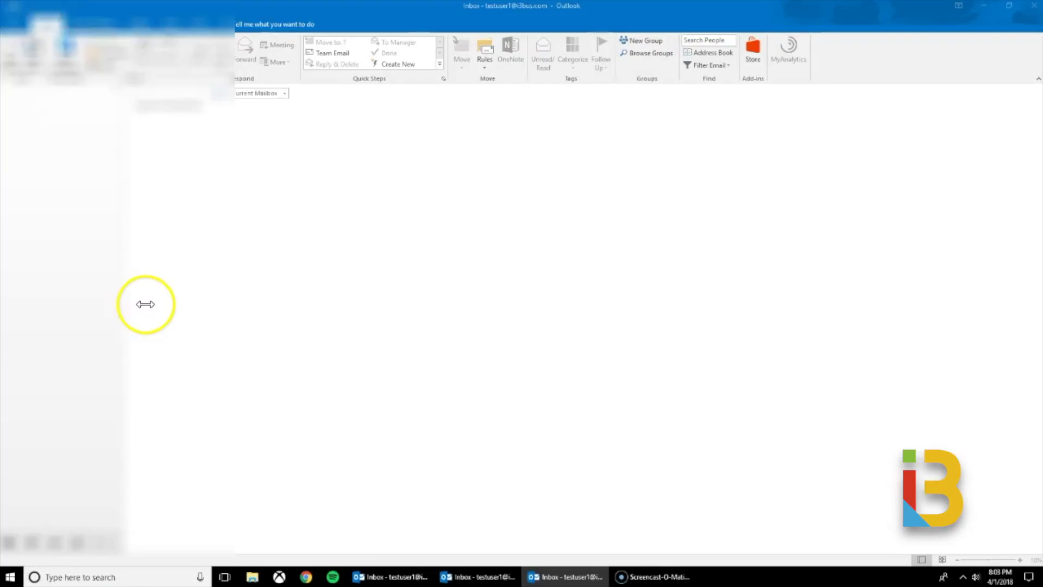